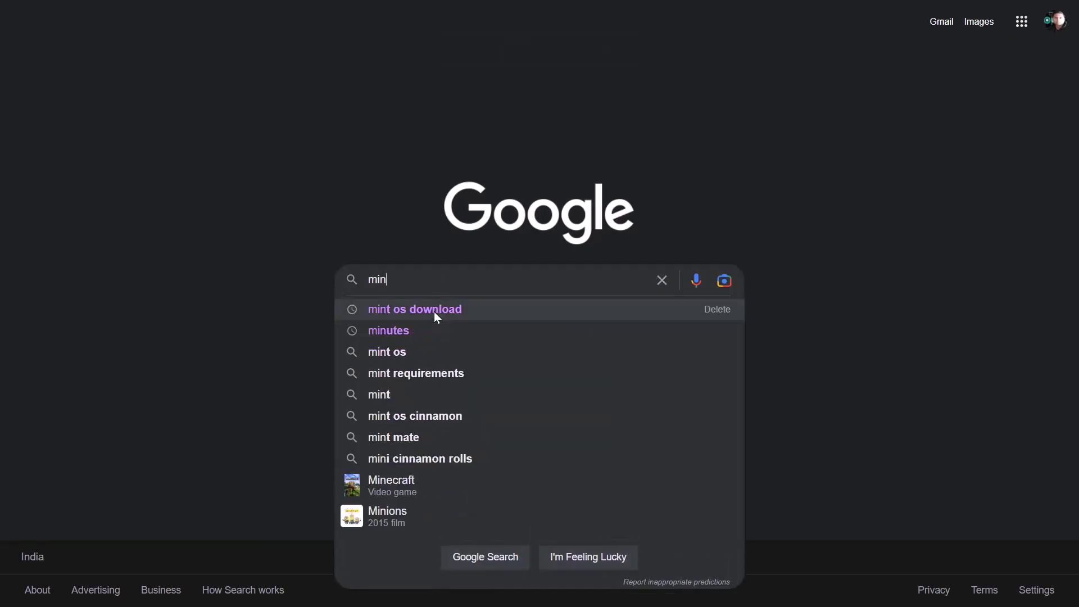
Search Google for 'mint os download' using the suggested query
left_click(486, 310)
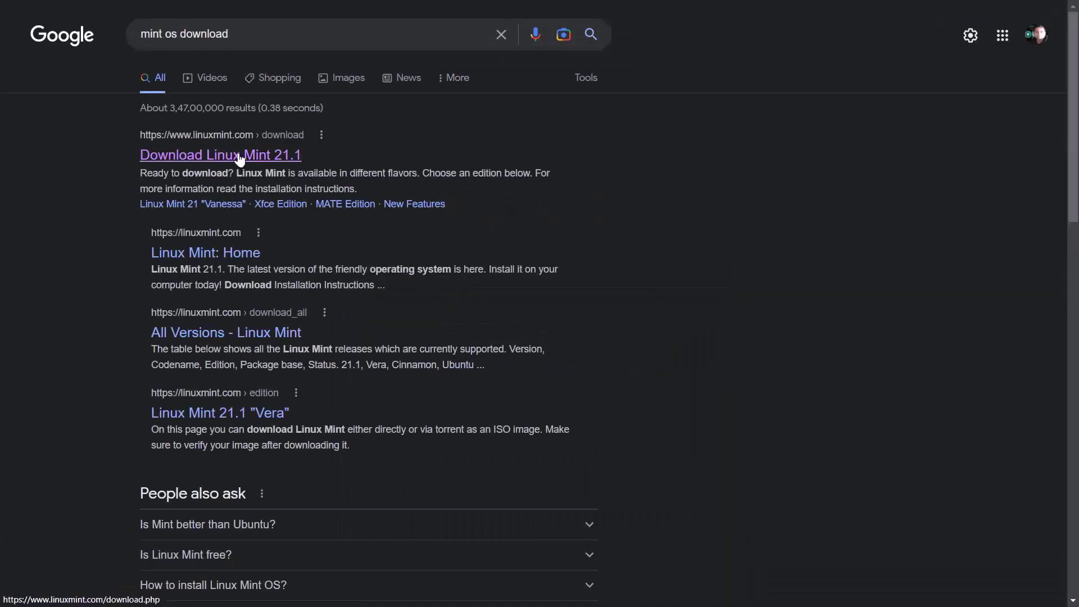
Open the Linux Mint 21.1 download page from the search results
left_click(240, 160)
scroll(600, 157, "down", 3)
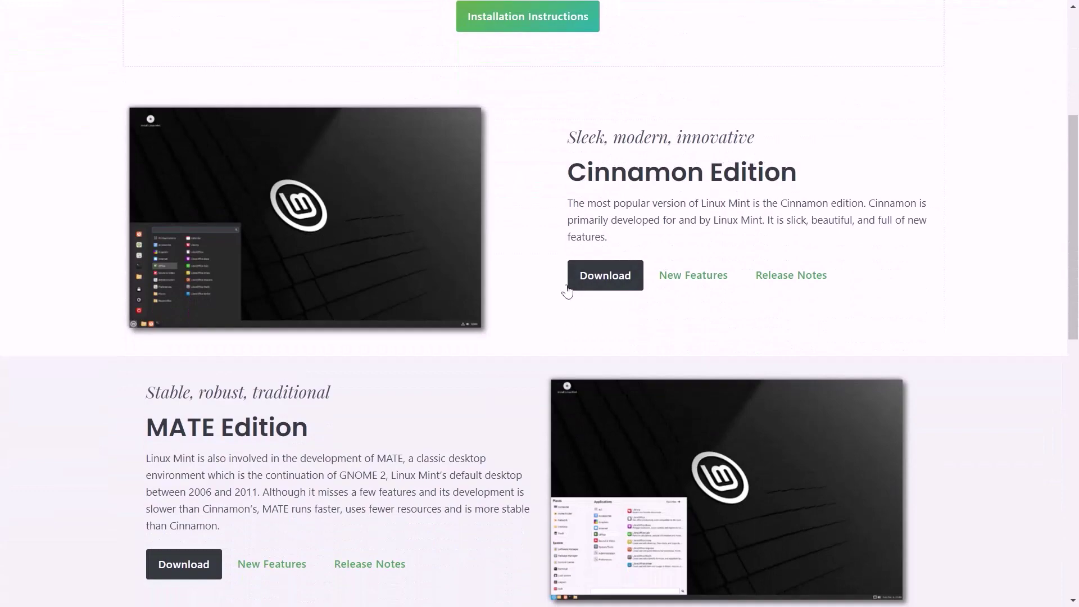
scroll(566, 292, "down", 3)
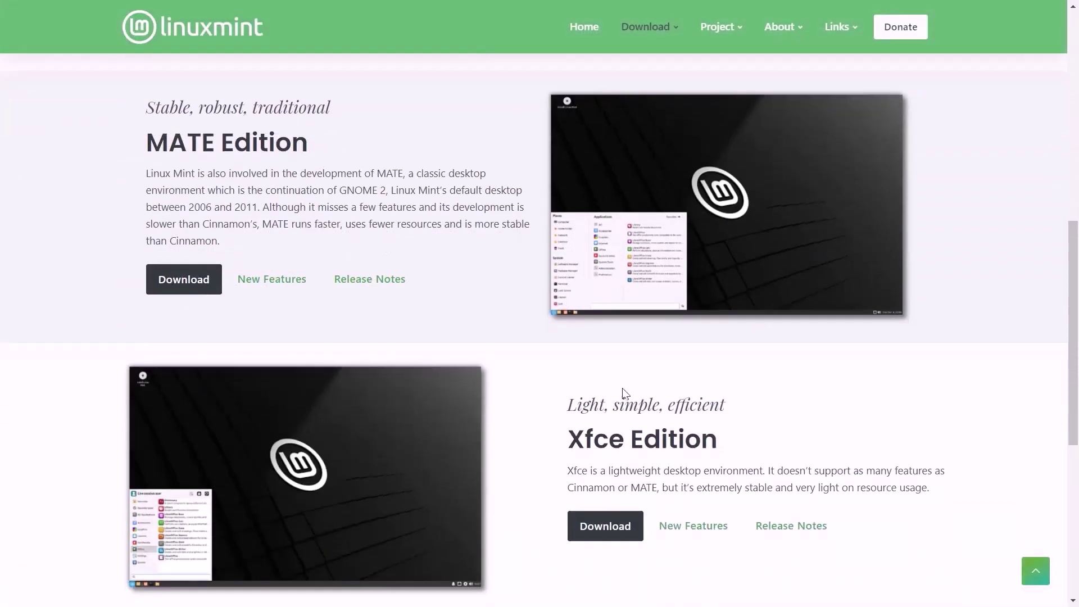
scroll(614, 363, "up", 4)
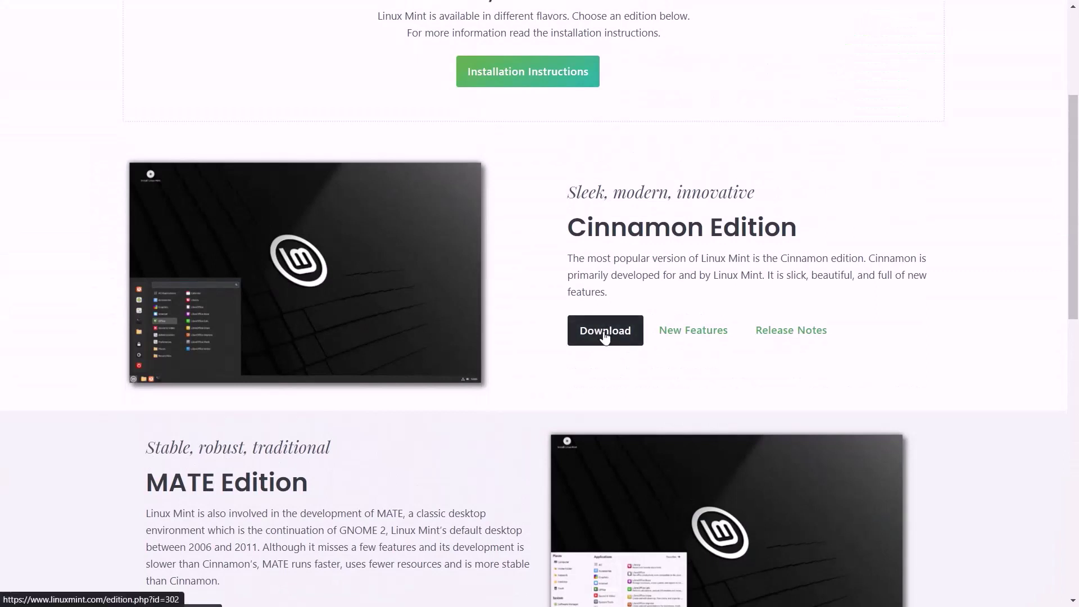
Download the Cinnamon 64-bit ISO from the PicoNets-WebWerks mirror and check its progress
left_click(605, 337)
scroll(335, 234, "down", 5)
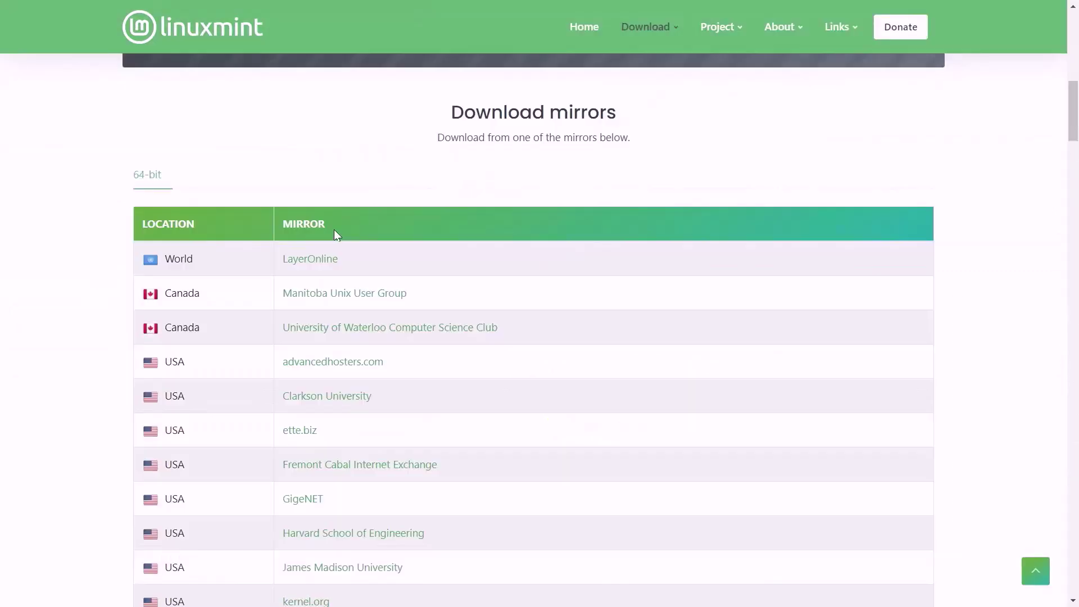
scroll(328, 309, "down", 3)
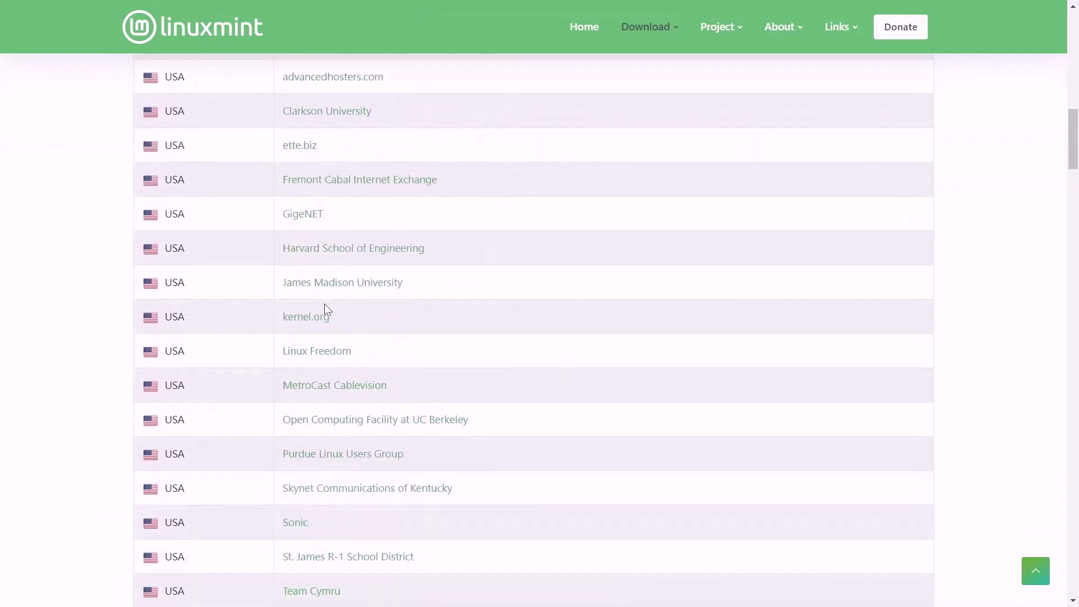
scroll(326, 310, "down", 3)
scroll(327, 309, "up", 6)
scroll(326, 308, "down", 15)
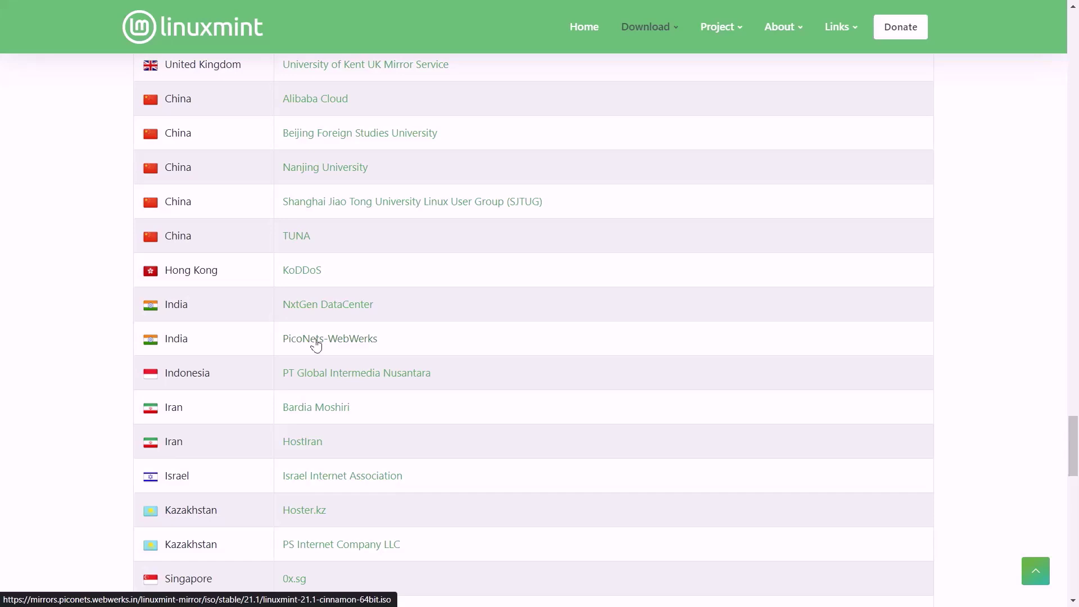
left_click(316, 345)
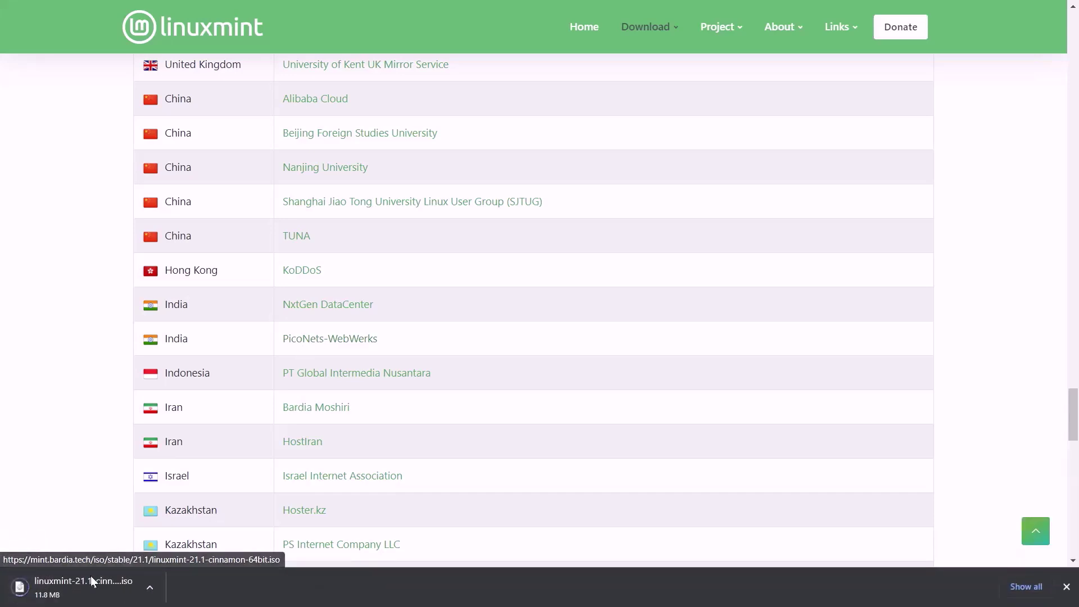
key("ctrl+j")
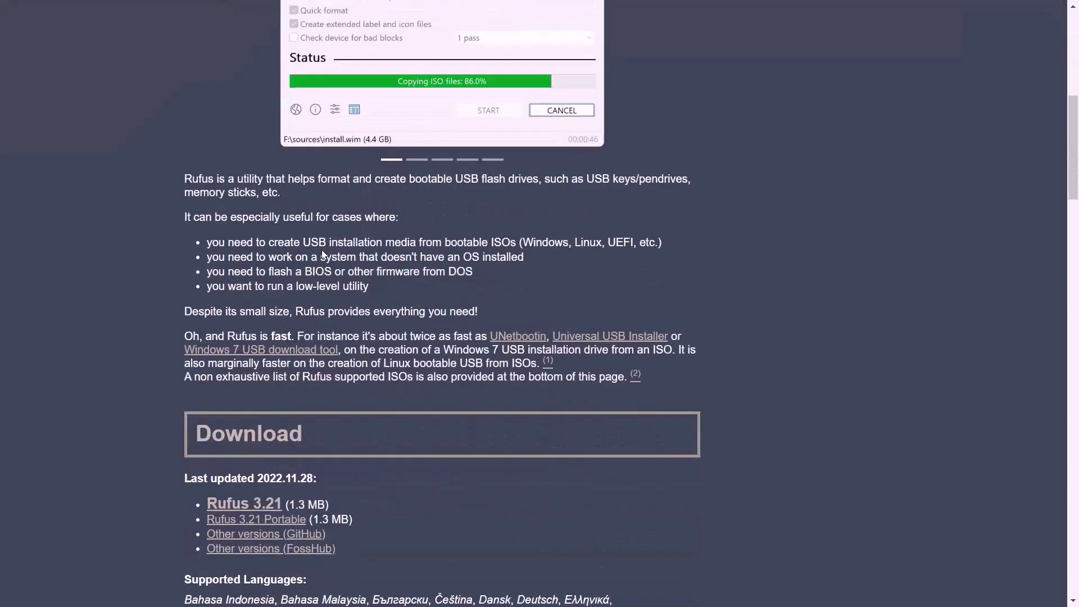
scroll(323, 254, "down", 3)
Download Rufus 3.21 from rufus.ie
left_click(244, 293)
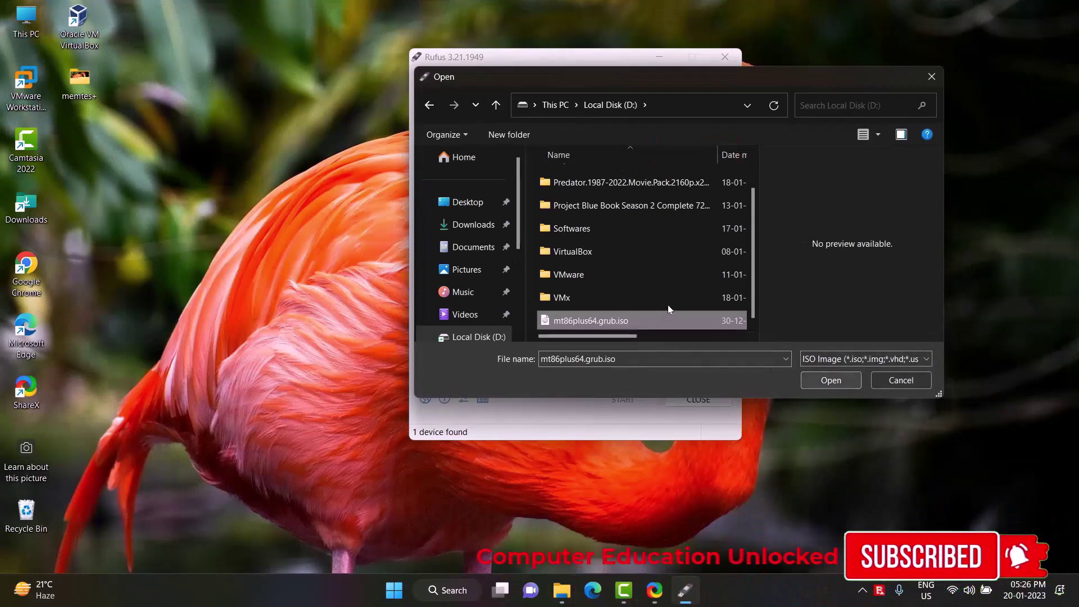
Write the Linux Mint ISO to the USB drive with Rufus, accepting the erase warning
double_click(666, 313)
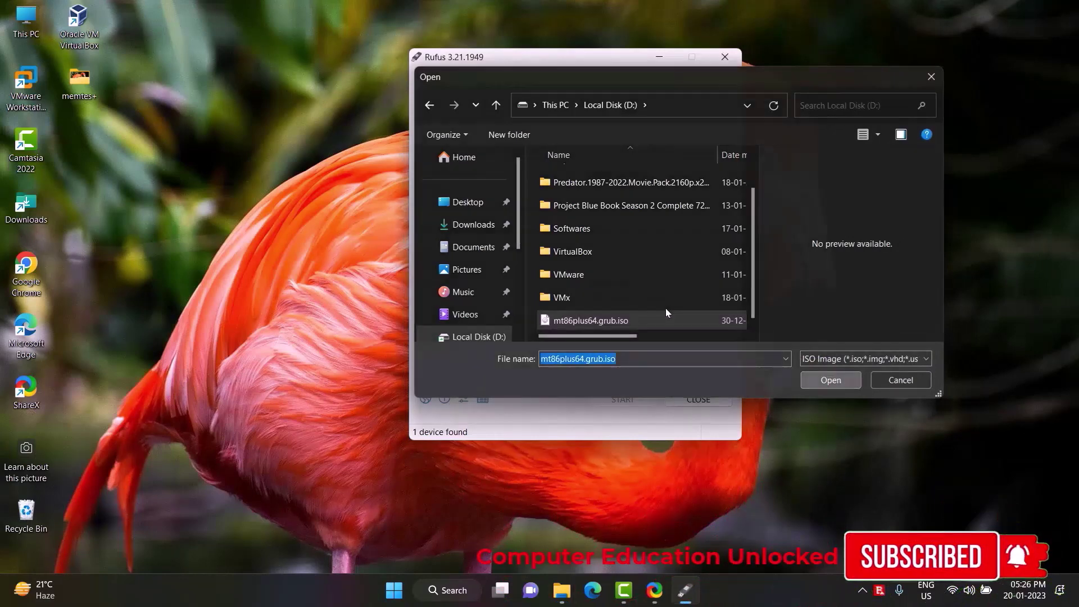
left_click(581, 346)
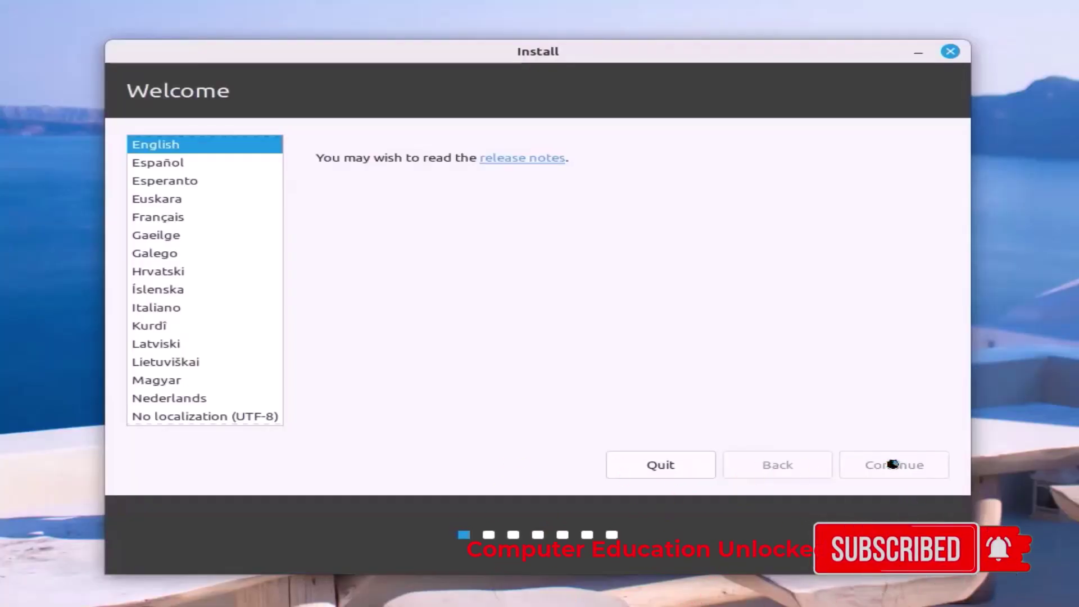
Keep English language and English (US) keyboard, and accept installing multimedia codecs
left_click(894, 464)
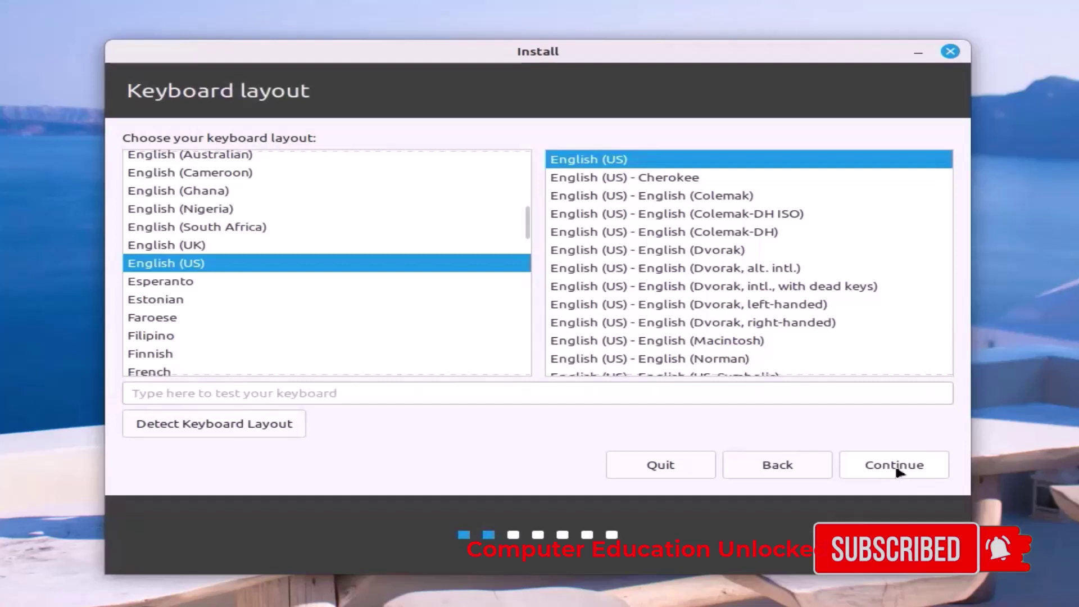
left_click(903, 469)
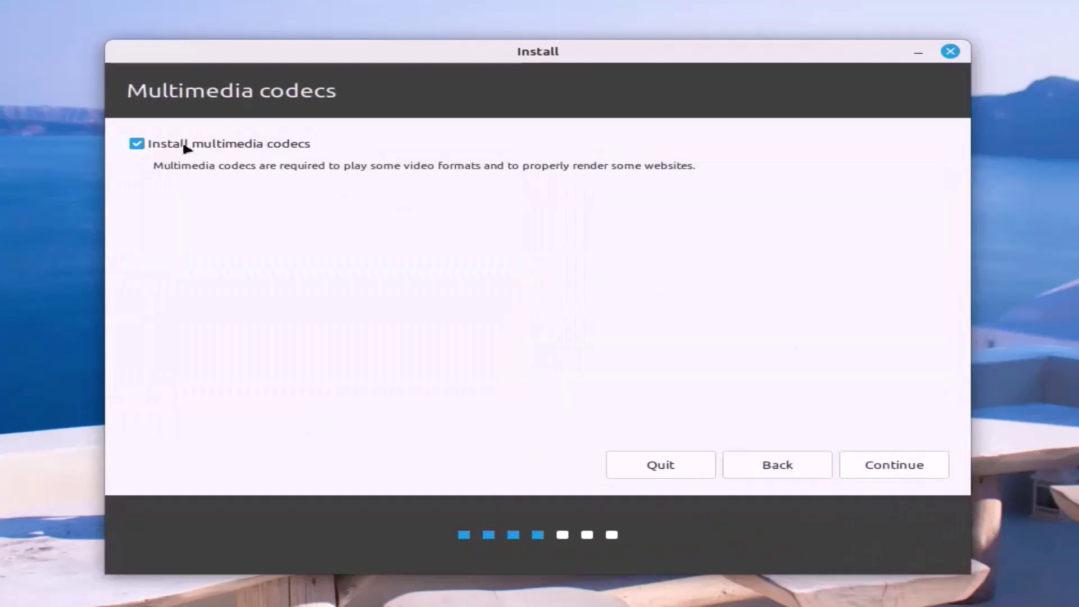
left_click(908, 471)
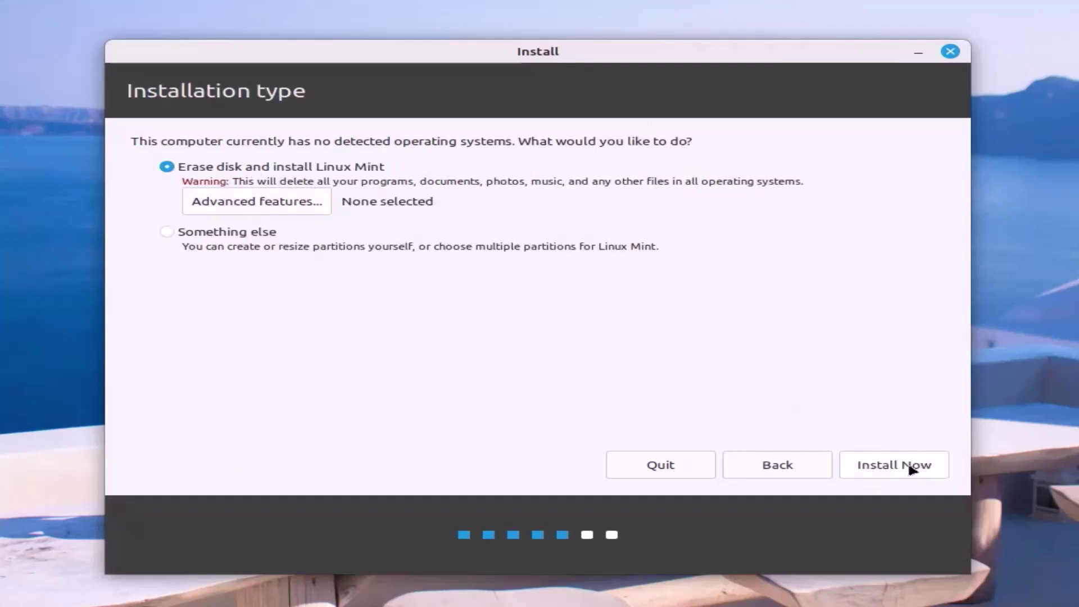
Choose 'Something else' and create a new empty partition table on /dev/sda
left_click(228, 237)
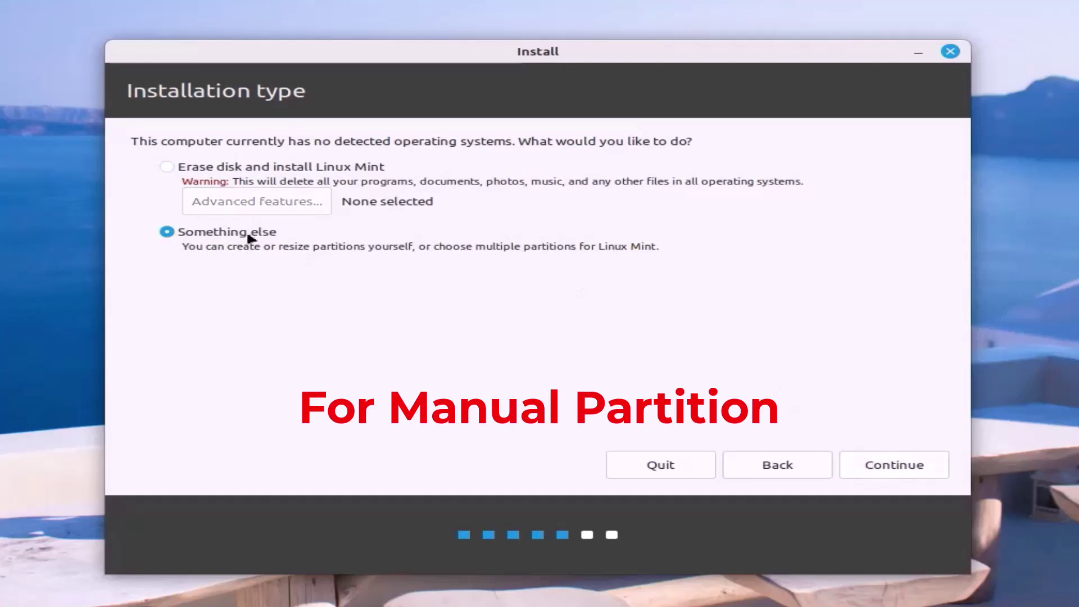
left_click(892, 464)
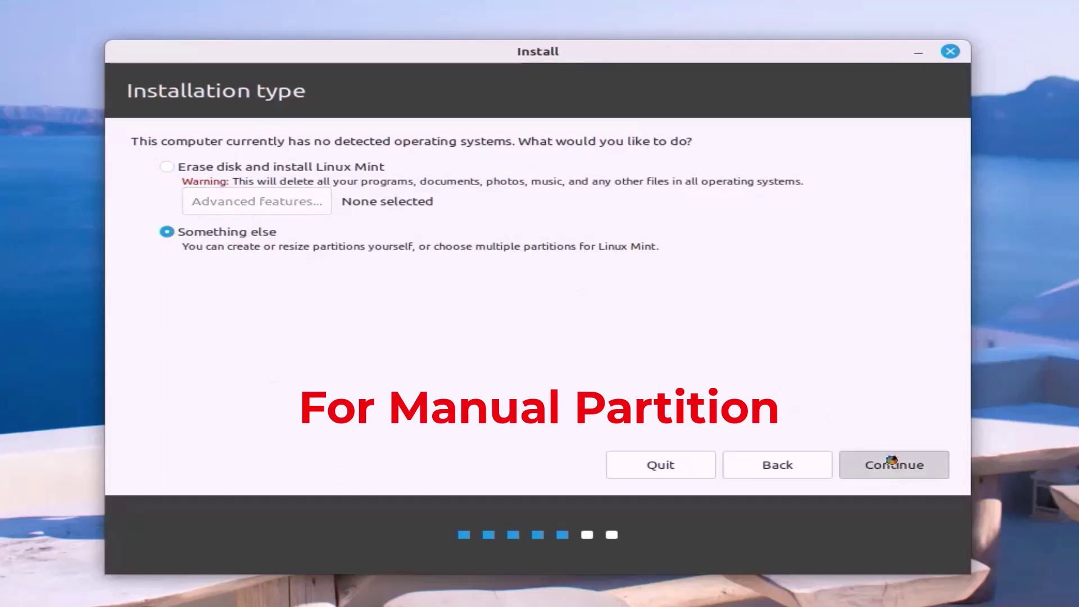
left_click(730, 350)
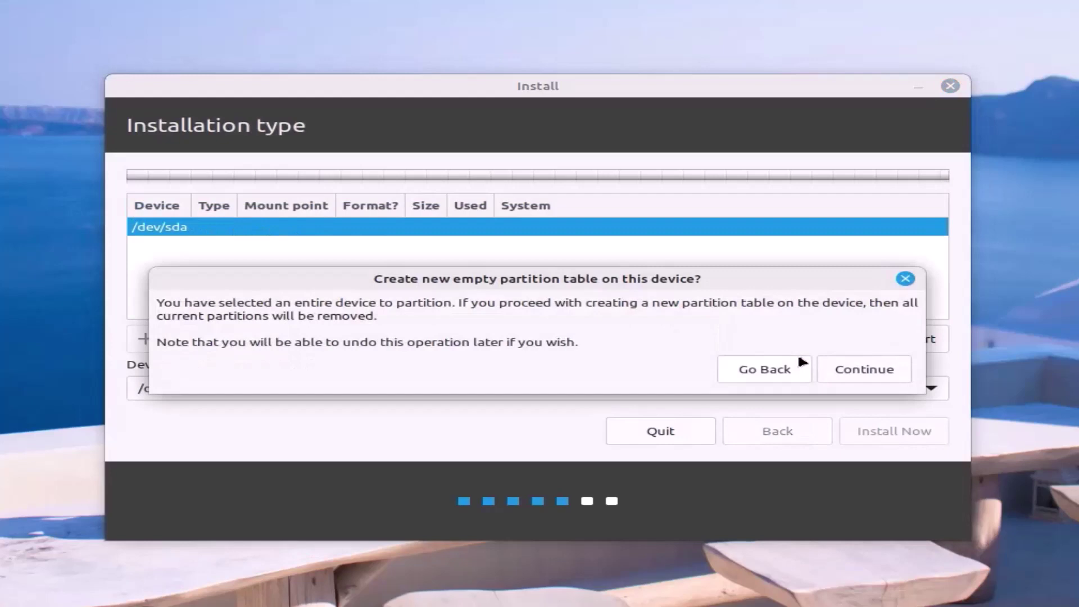
left_click(867, 370)
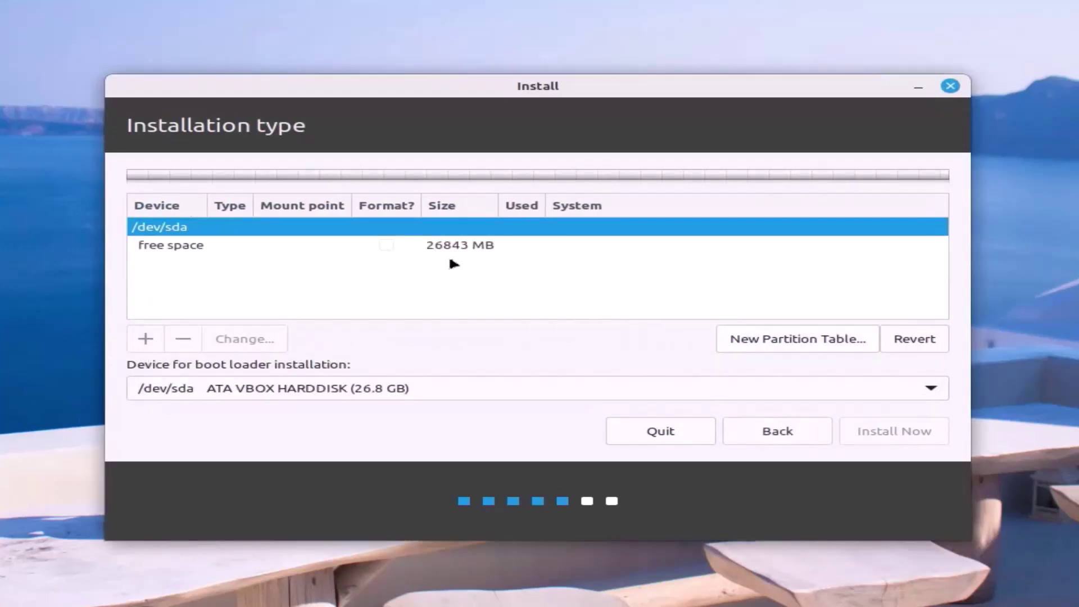
Create a 4096 MB swap area partition in the disk's free space
left_click(432, 245)
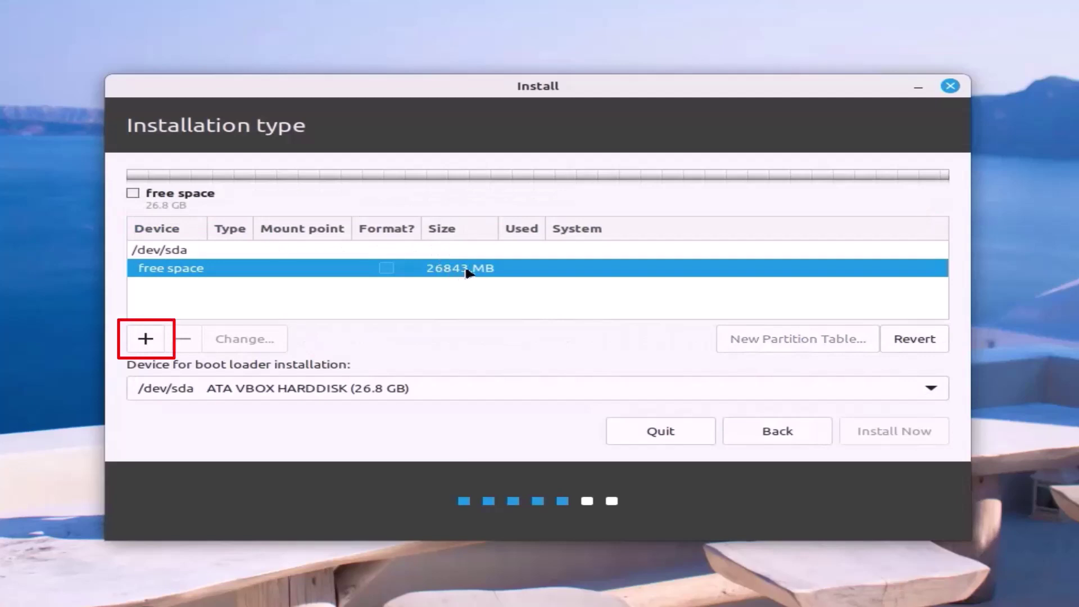
left_click(145, 339)
type("4096")
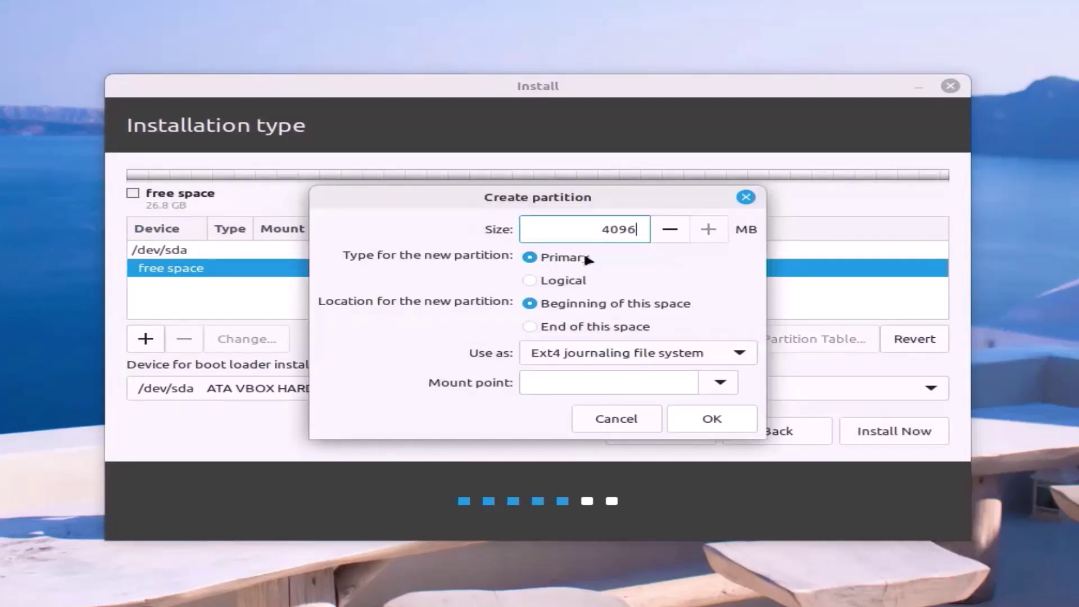
left_click(606, 350)
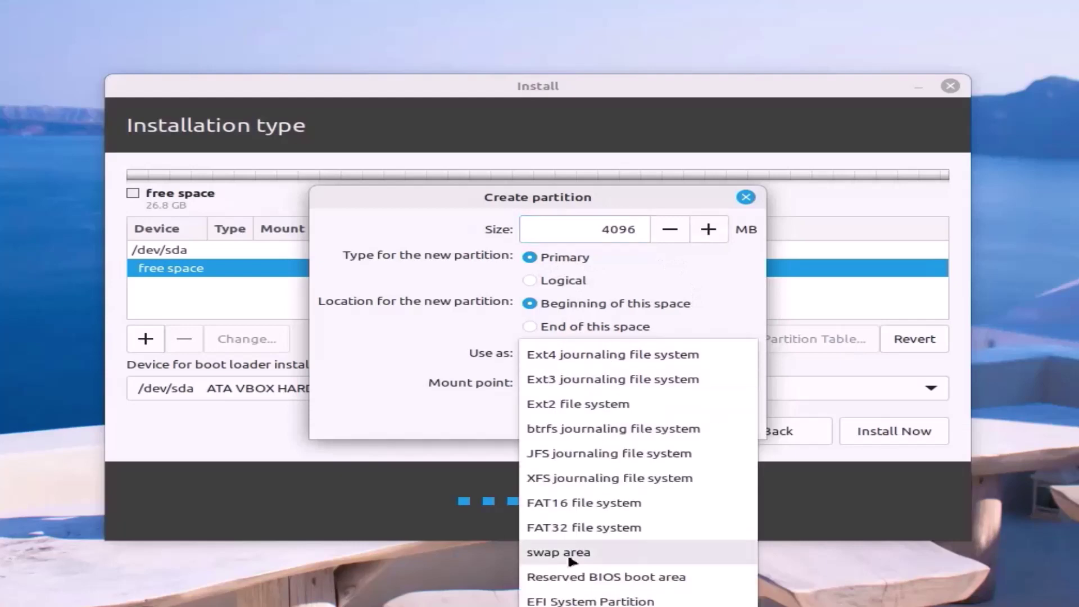
left_click(608, 550)
left_click(710, 389)
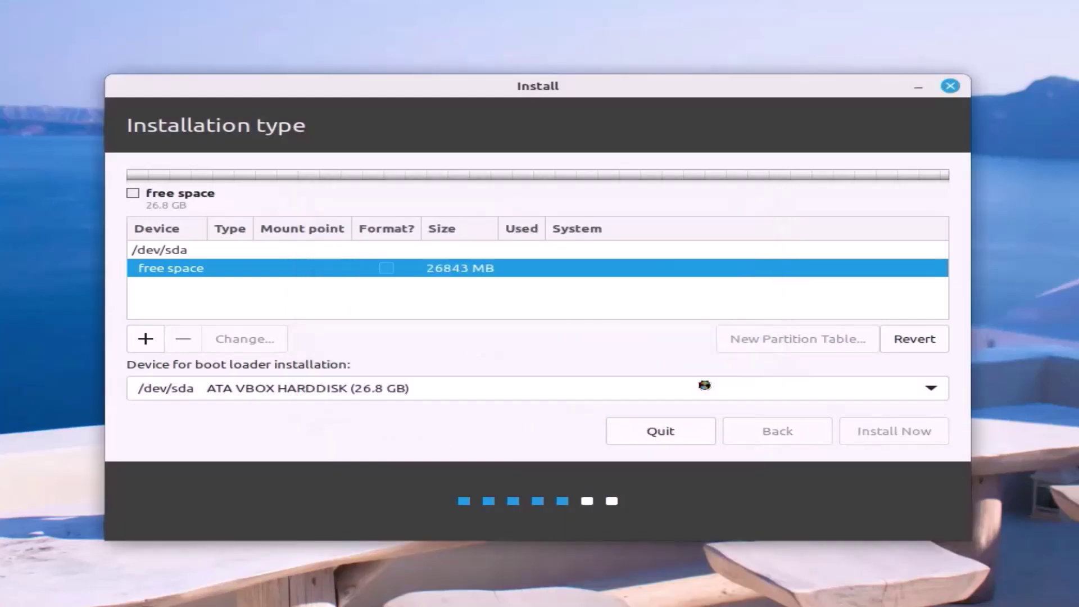
left_click(455, 289)
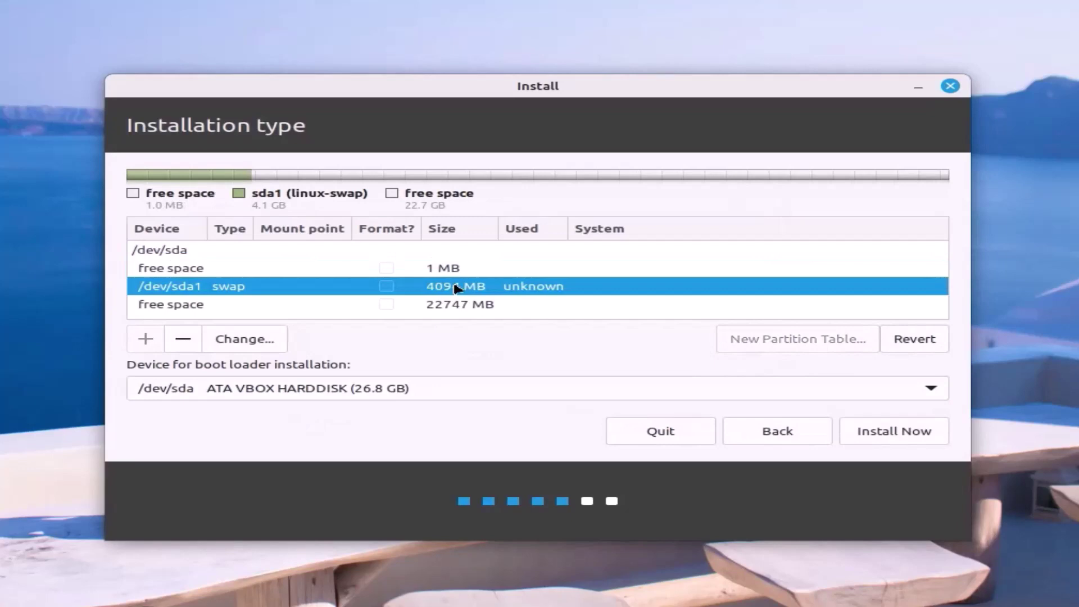
Add a 512 MB EFI System Partition in the remaining free space
left_click(449, 305)
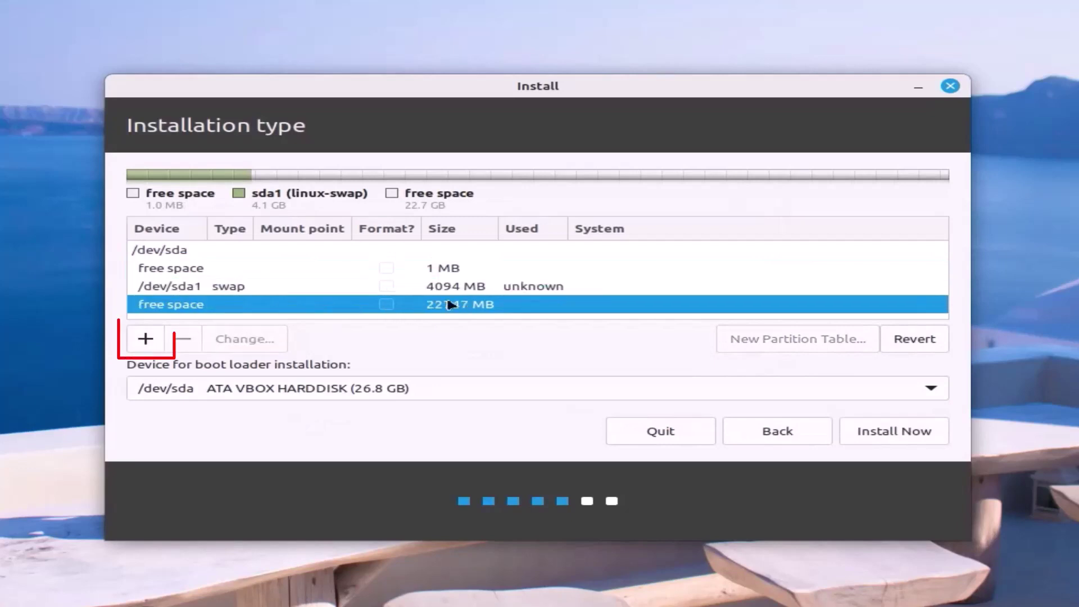
left_click(145, 339)
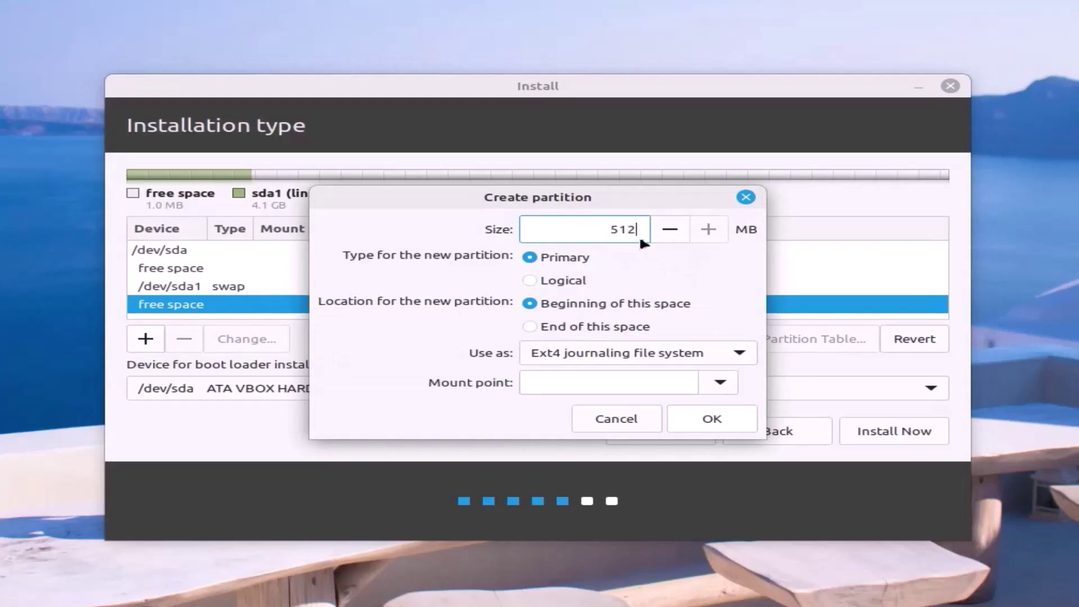
left_click(628, 354)
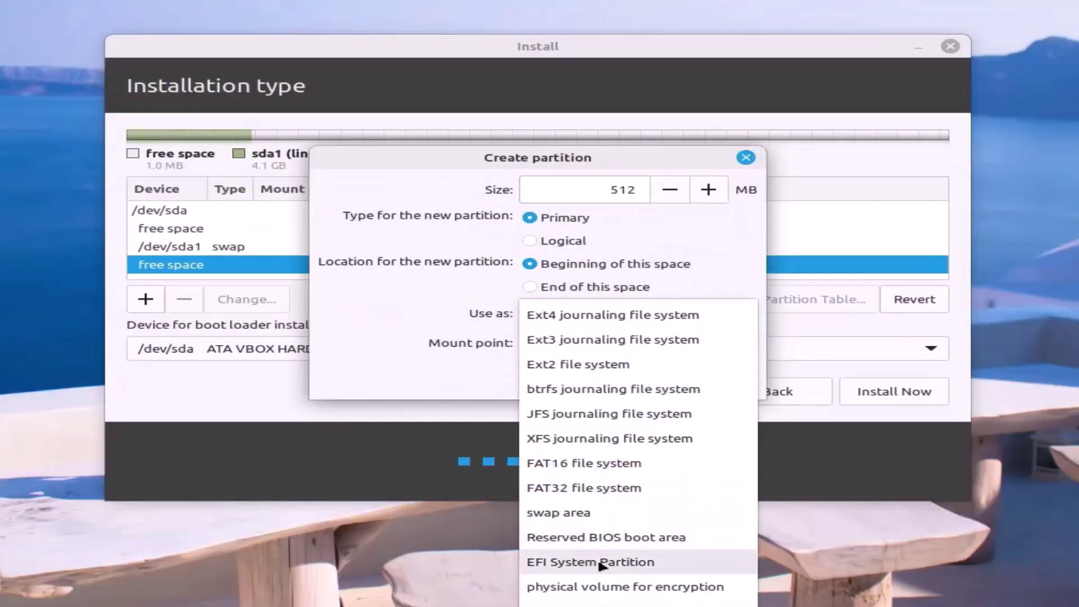
left_click(628, 565)
left_click(710, 349)
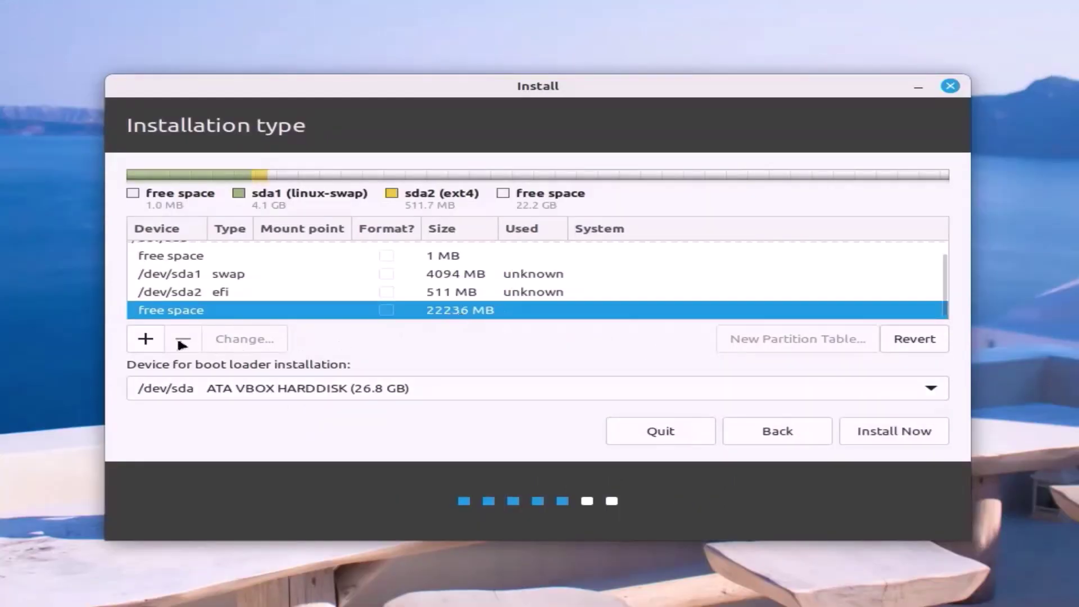
Create an Ext4 partition mounted at / from the remaining free space
left_click(144, 340)
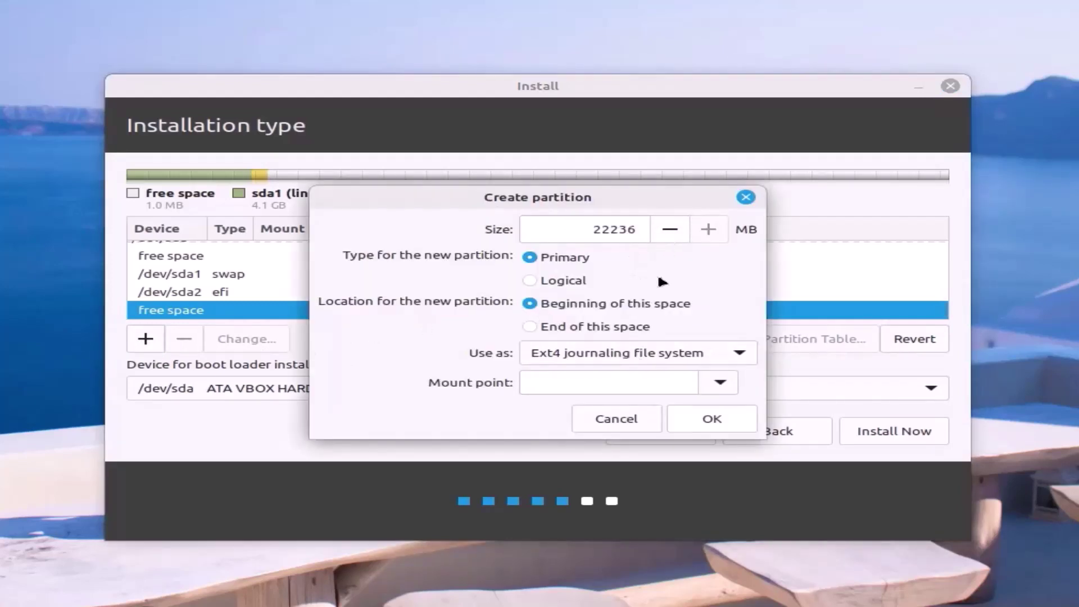
left_click(641, 361)
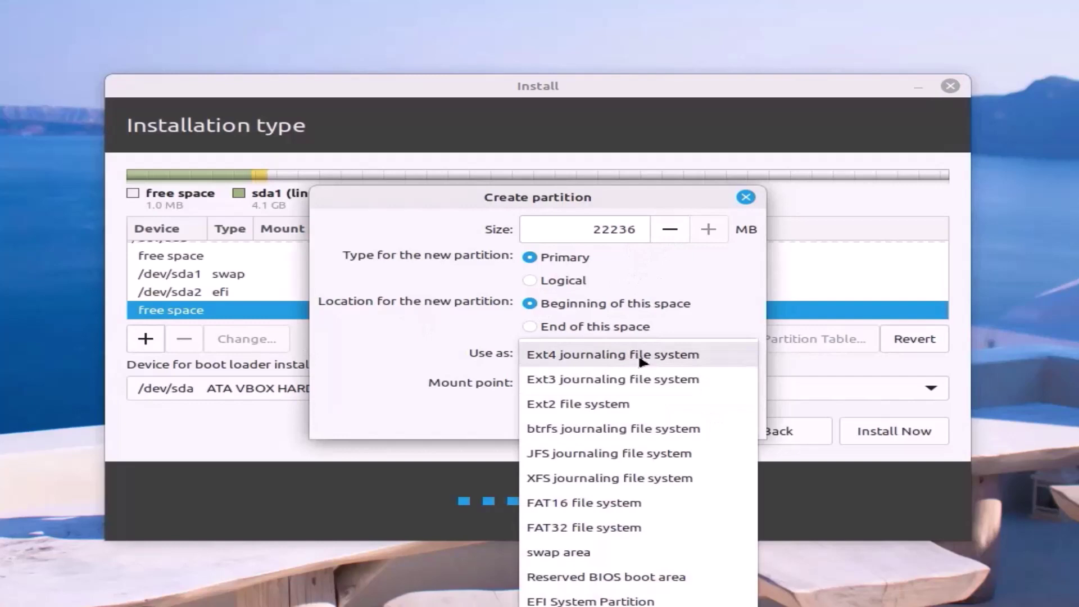
left_click(642, 359)
left_click(715, 386)
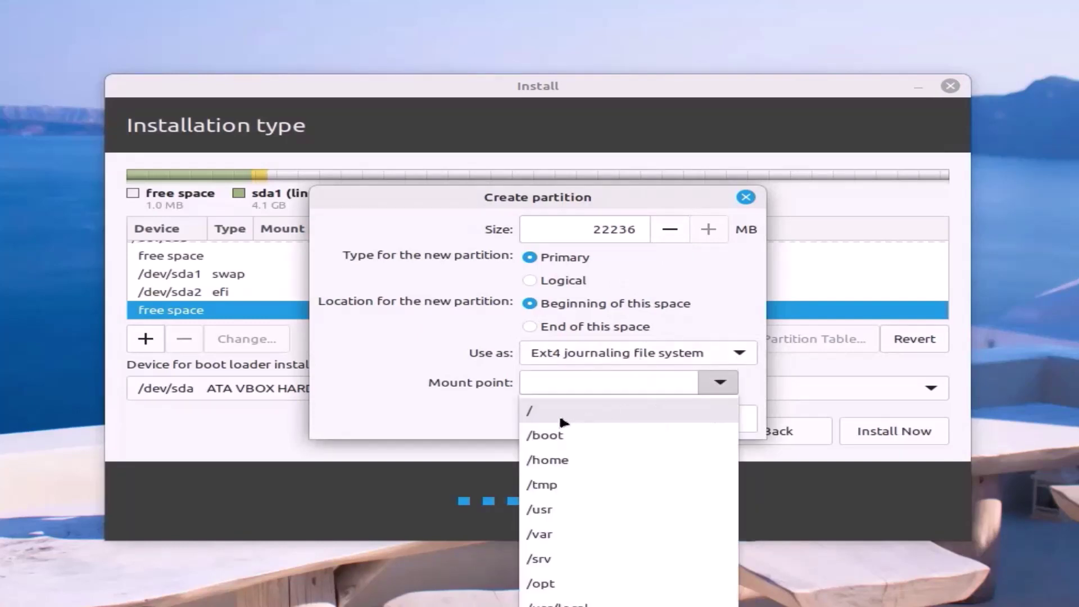
left_click(562, 419)
left_click(711, 422)
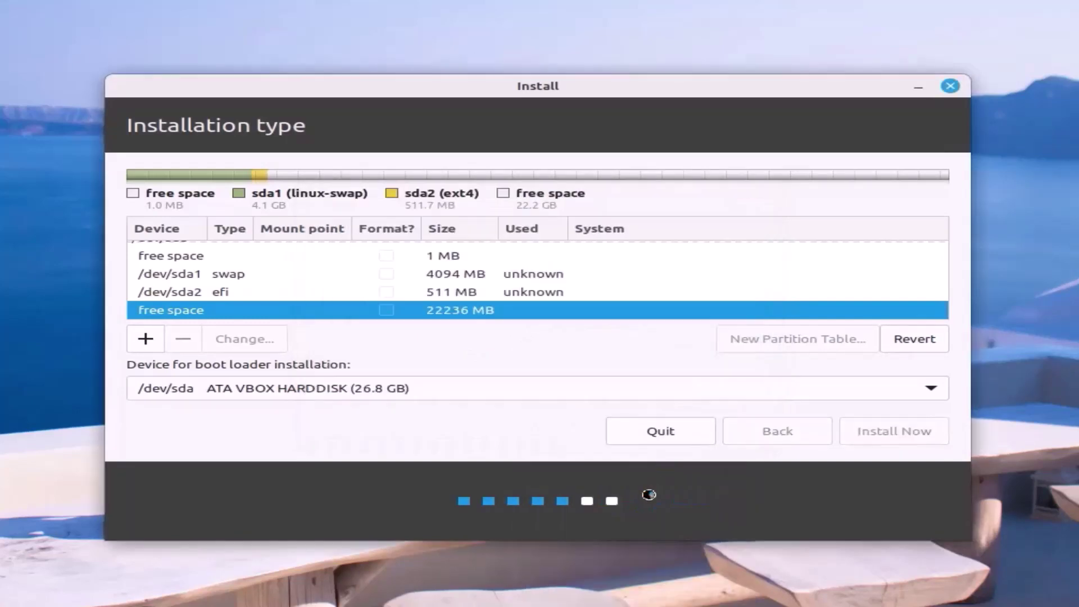
Begin installing with this layout, dismiss the boot partition warning, and accept Kolkata
left_click(264, 256)
left_click(258, 277)
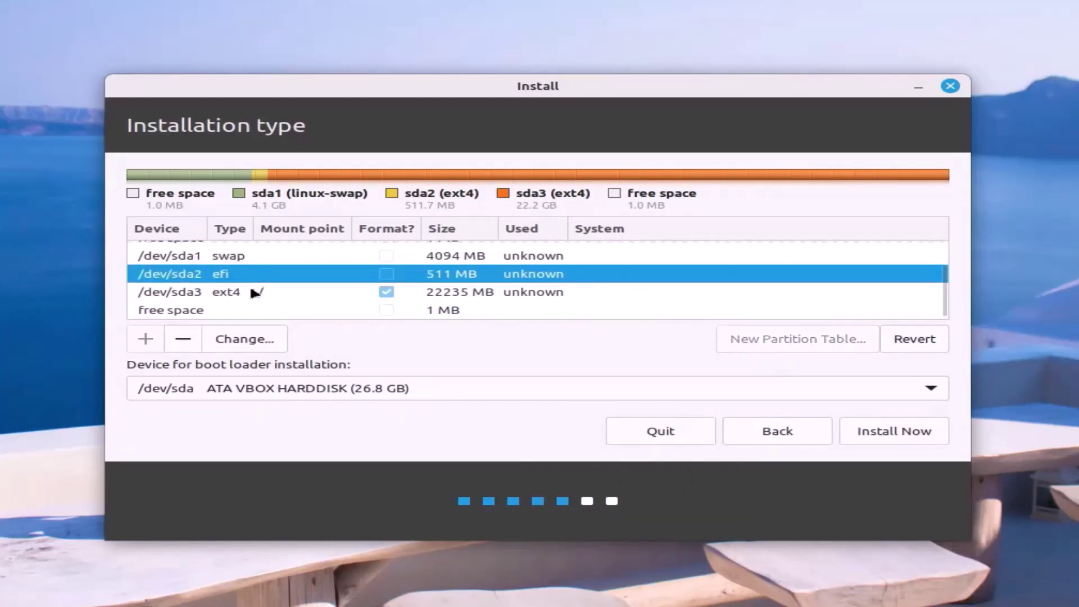
left_click(895, 434)
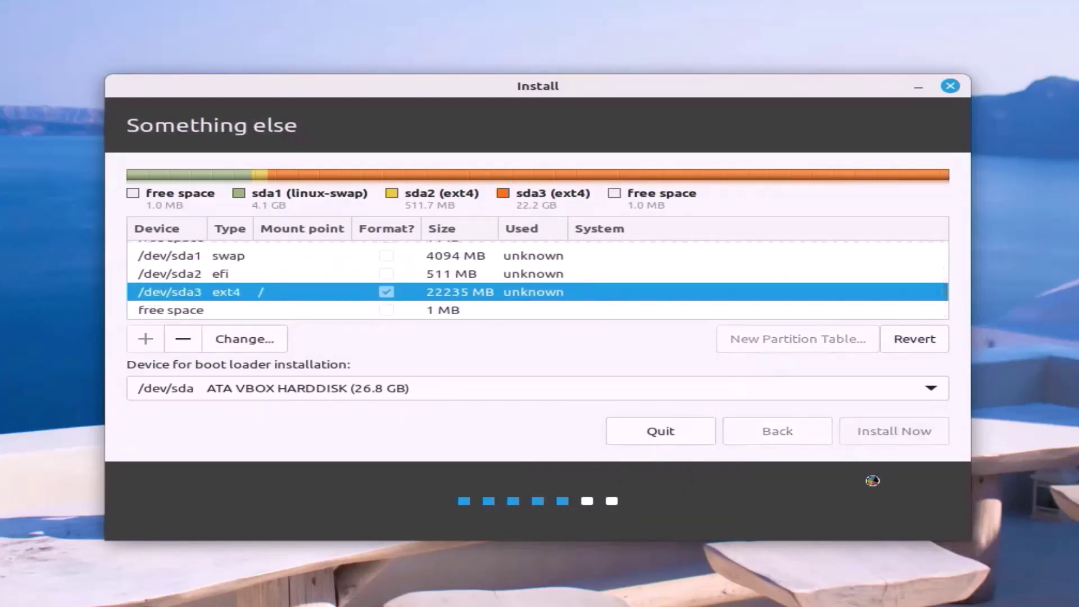
key("Escape")
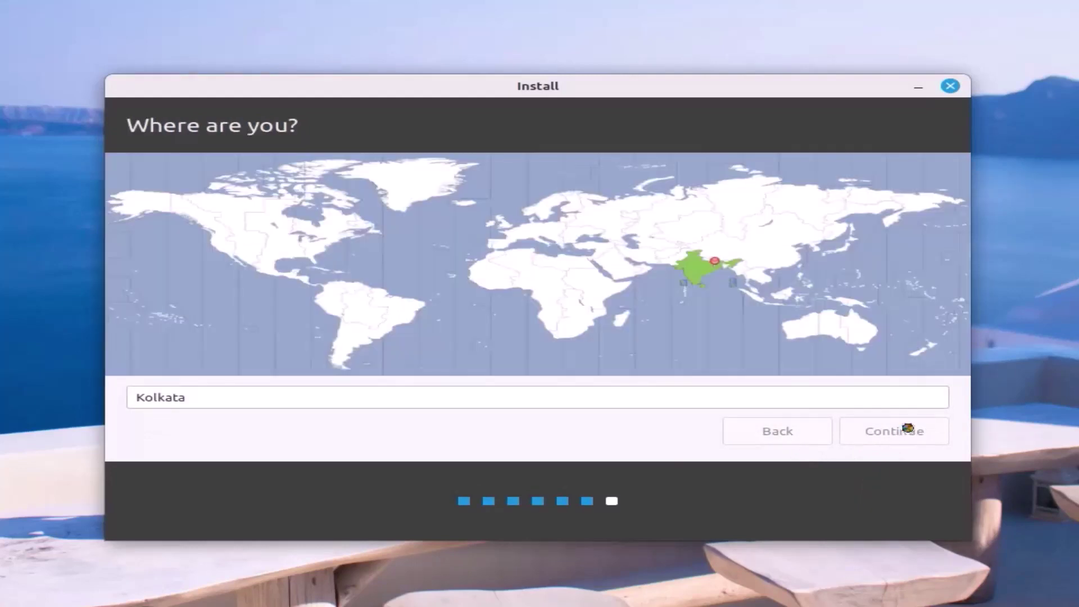
left_click(908, 429)
type("SUBHAJIT")
Edit the computer name, enable automatic login, and start the installation
key("BackSpace")
key("BackSpace")
key("BackSpace")
type("sm")
left_click(518, 278)
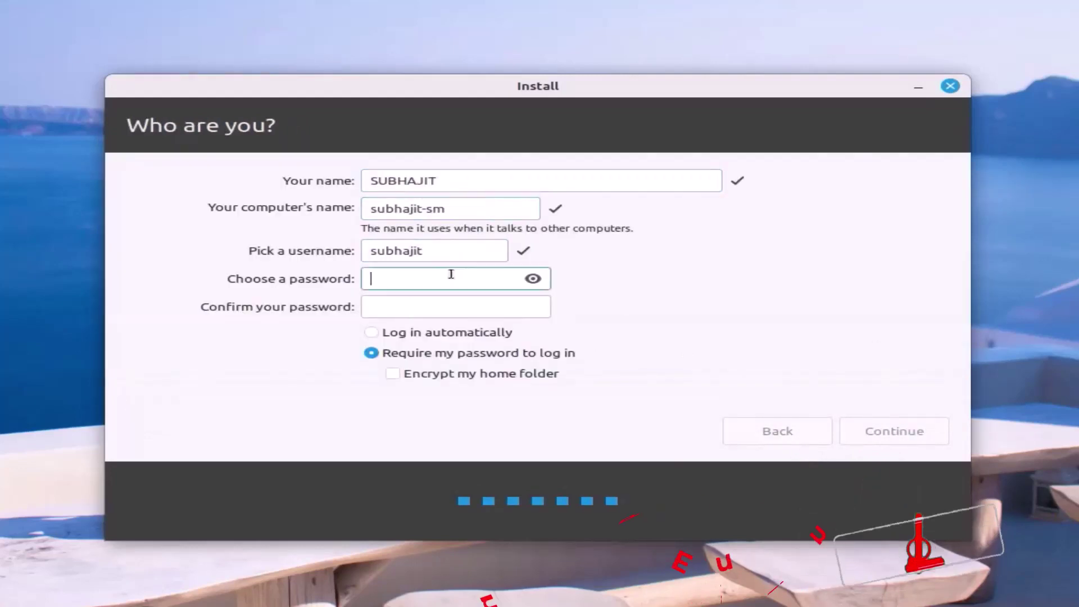
type("**********")
key("Tab")
type("**********")
left_click(371, 332)
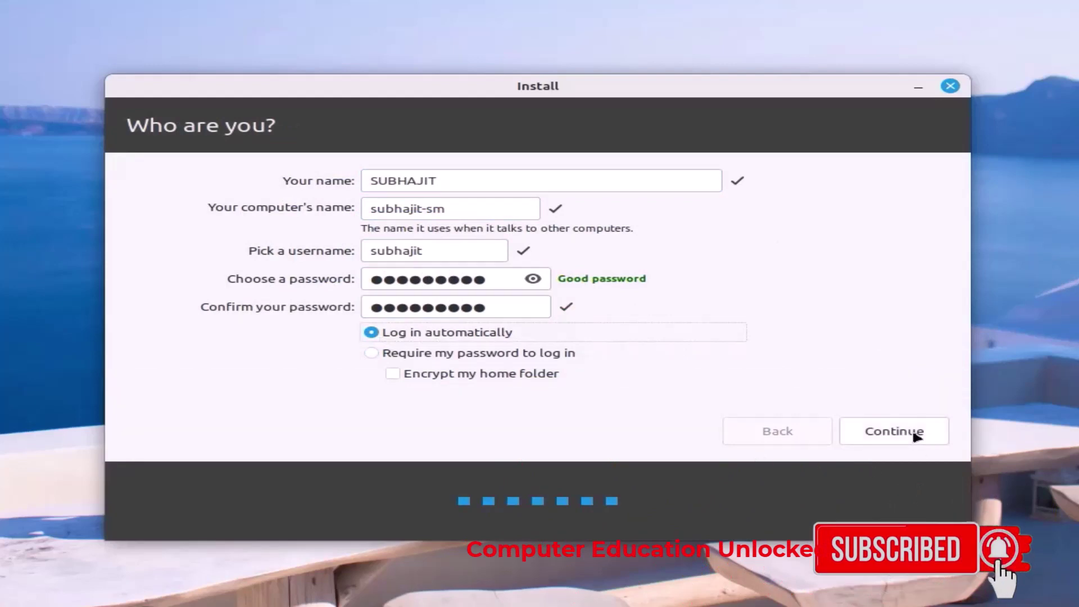
left_click(880, 428)
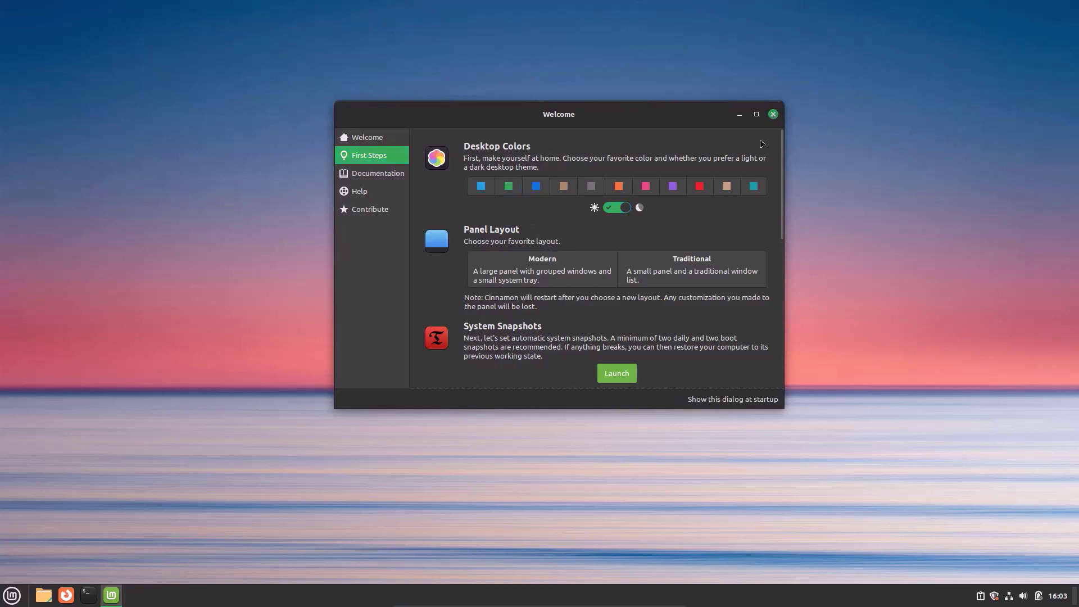
Dismiss the Welcome window and choose Shut Down from the Cinnamon menu
left_click(773, 114)
left_click(12, 596)
left_click(29, 553)
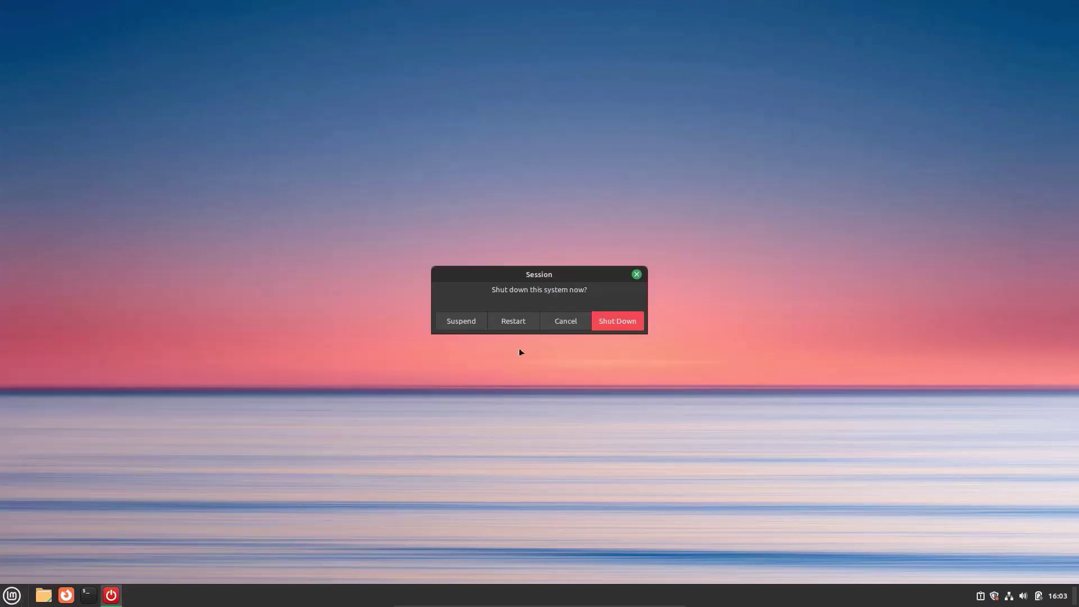